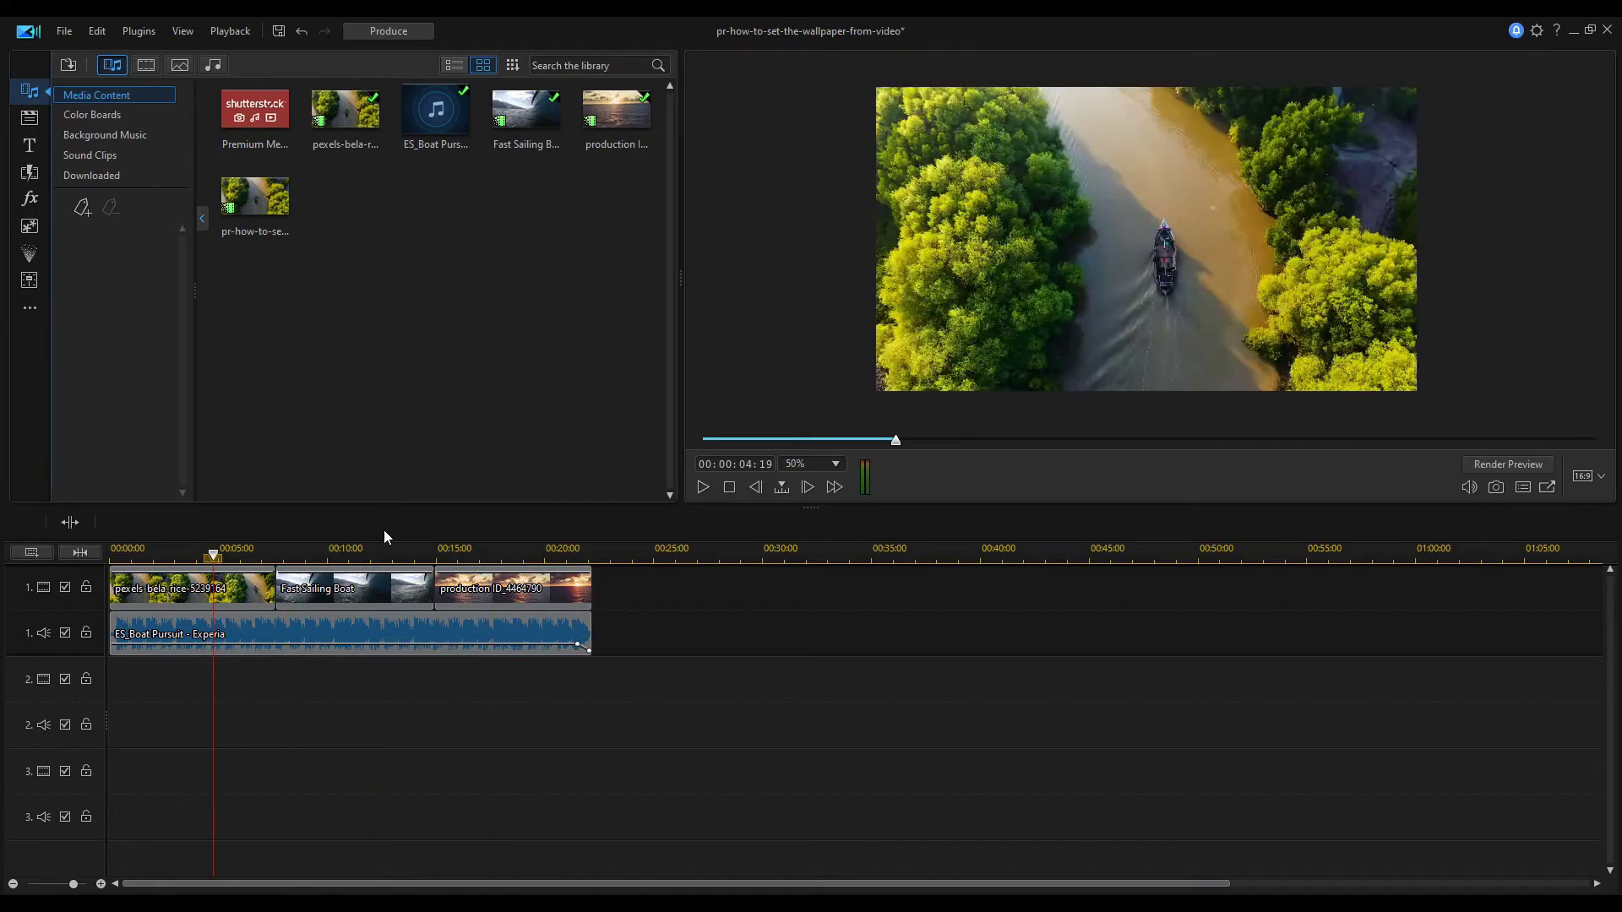
Cancel the file snapshot, set snapshots to Wallpaper (center), and capture the river frame.
{"action": "left_click", "coordinate": [1496, 488]}
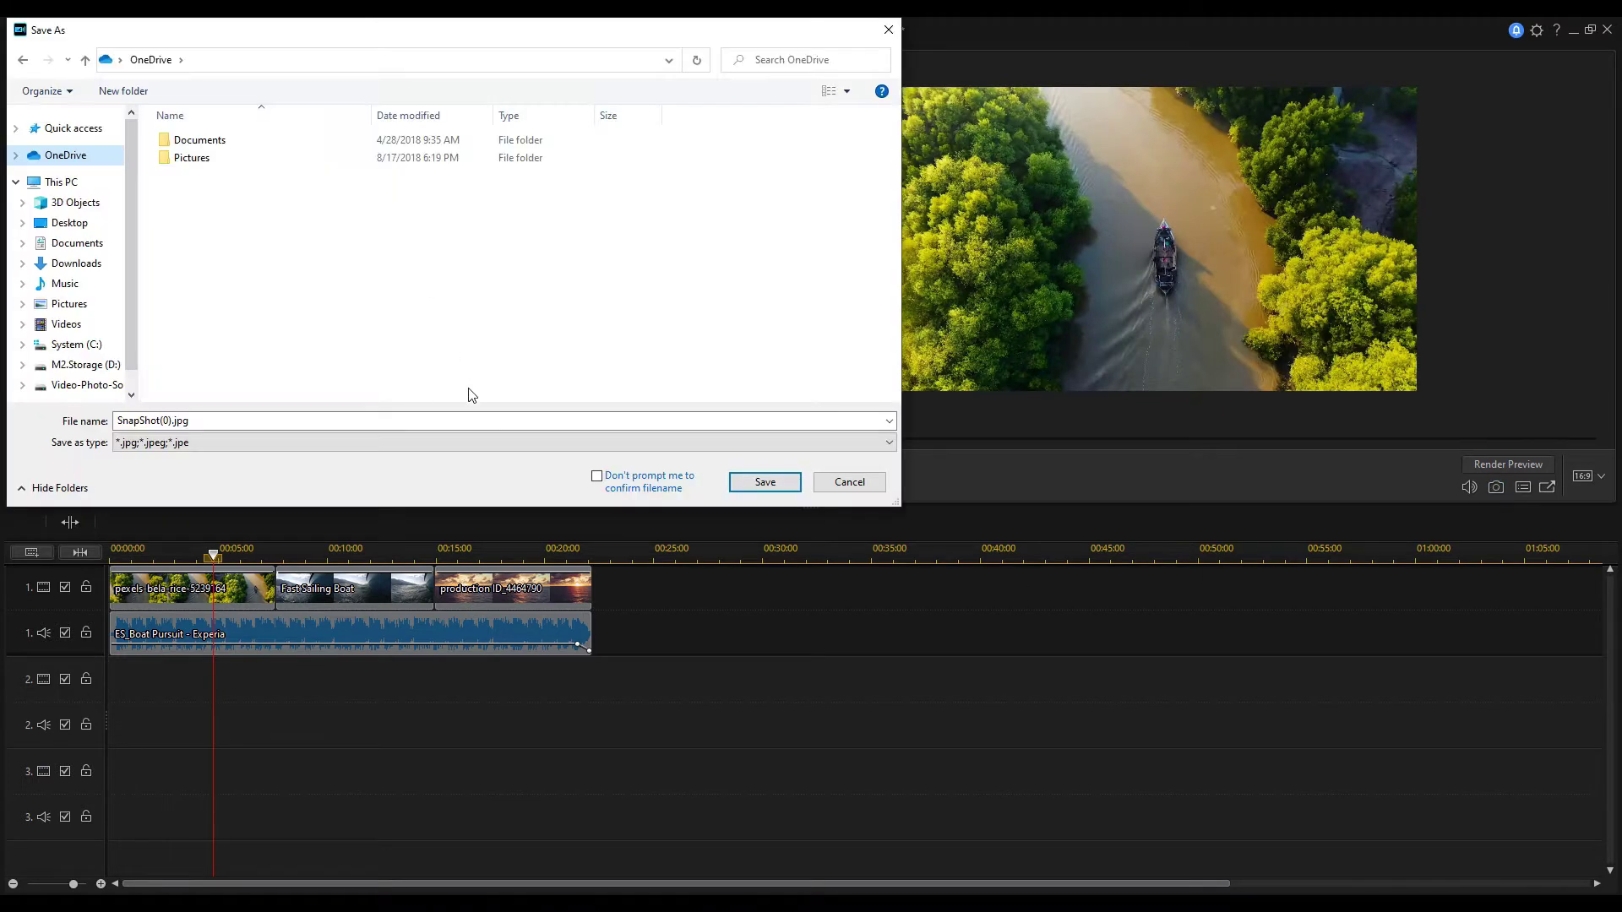
{"action": "left_click", "coordinate": [847, 489]}
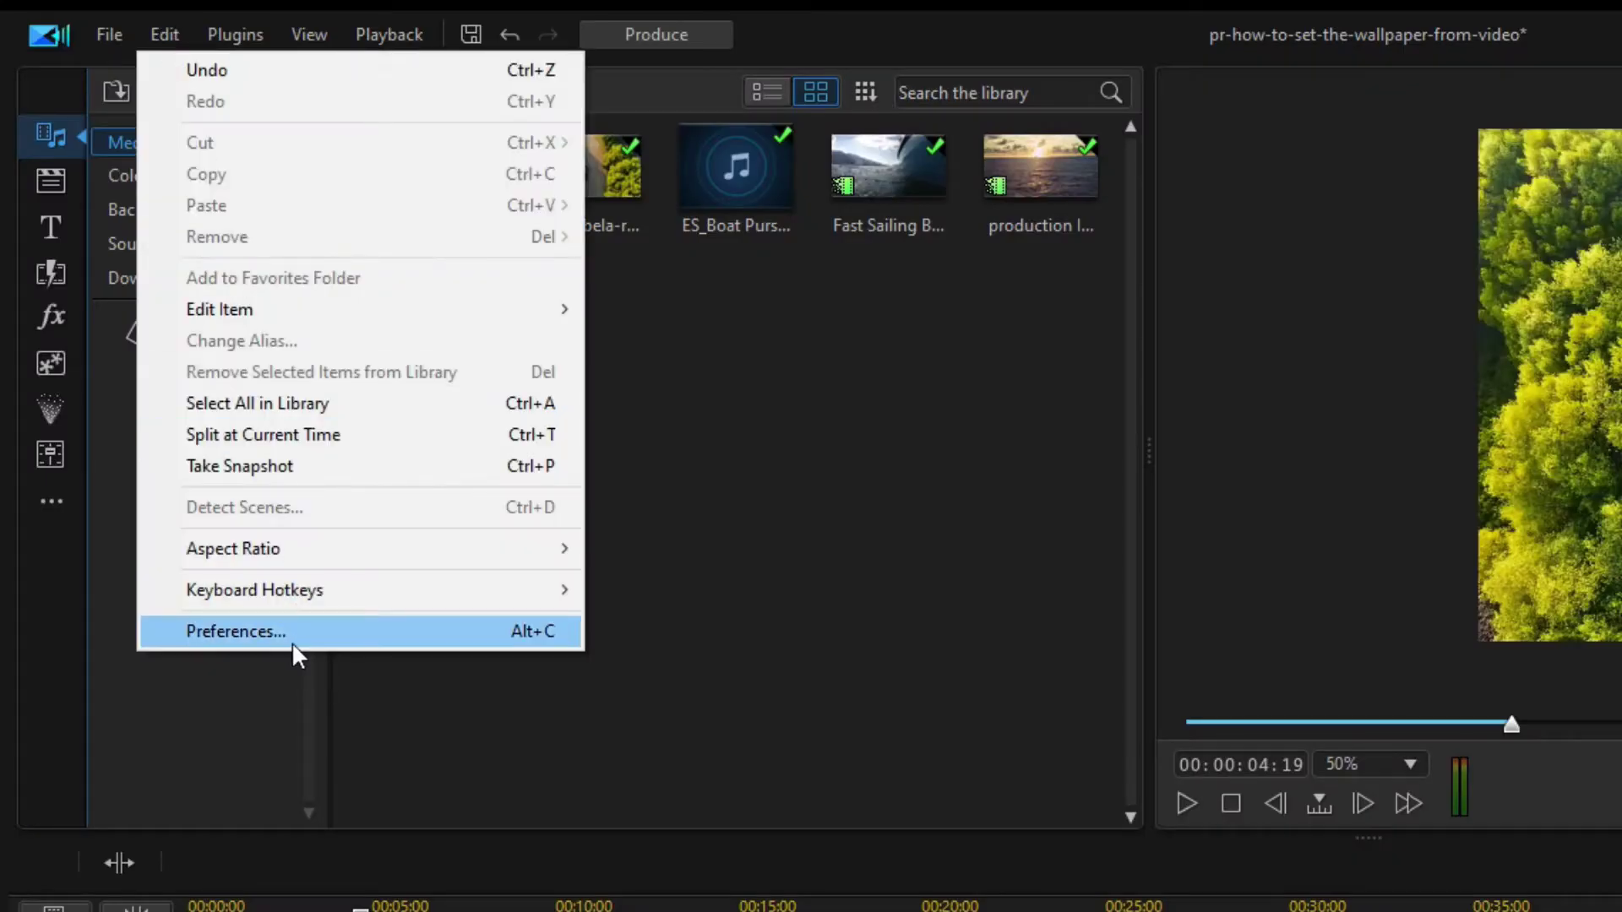
{"action": "left_click", "coordinate": [288, 632]}
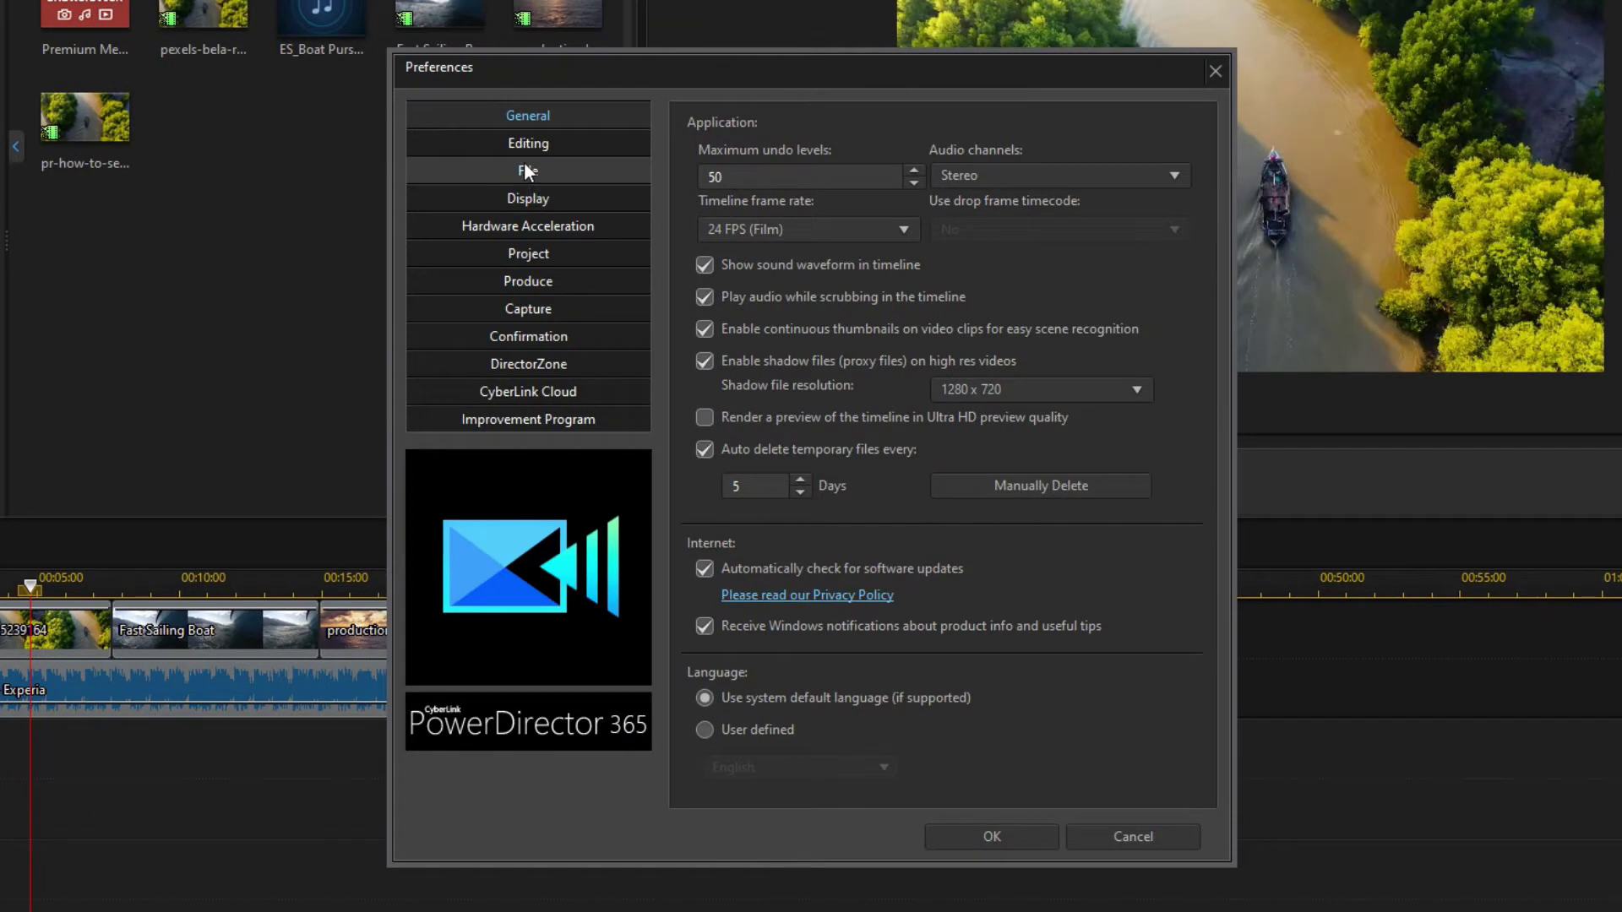
{"action": "left_click", "coordinate": [523, 168]}
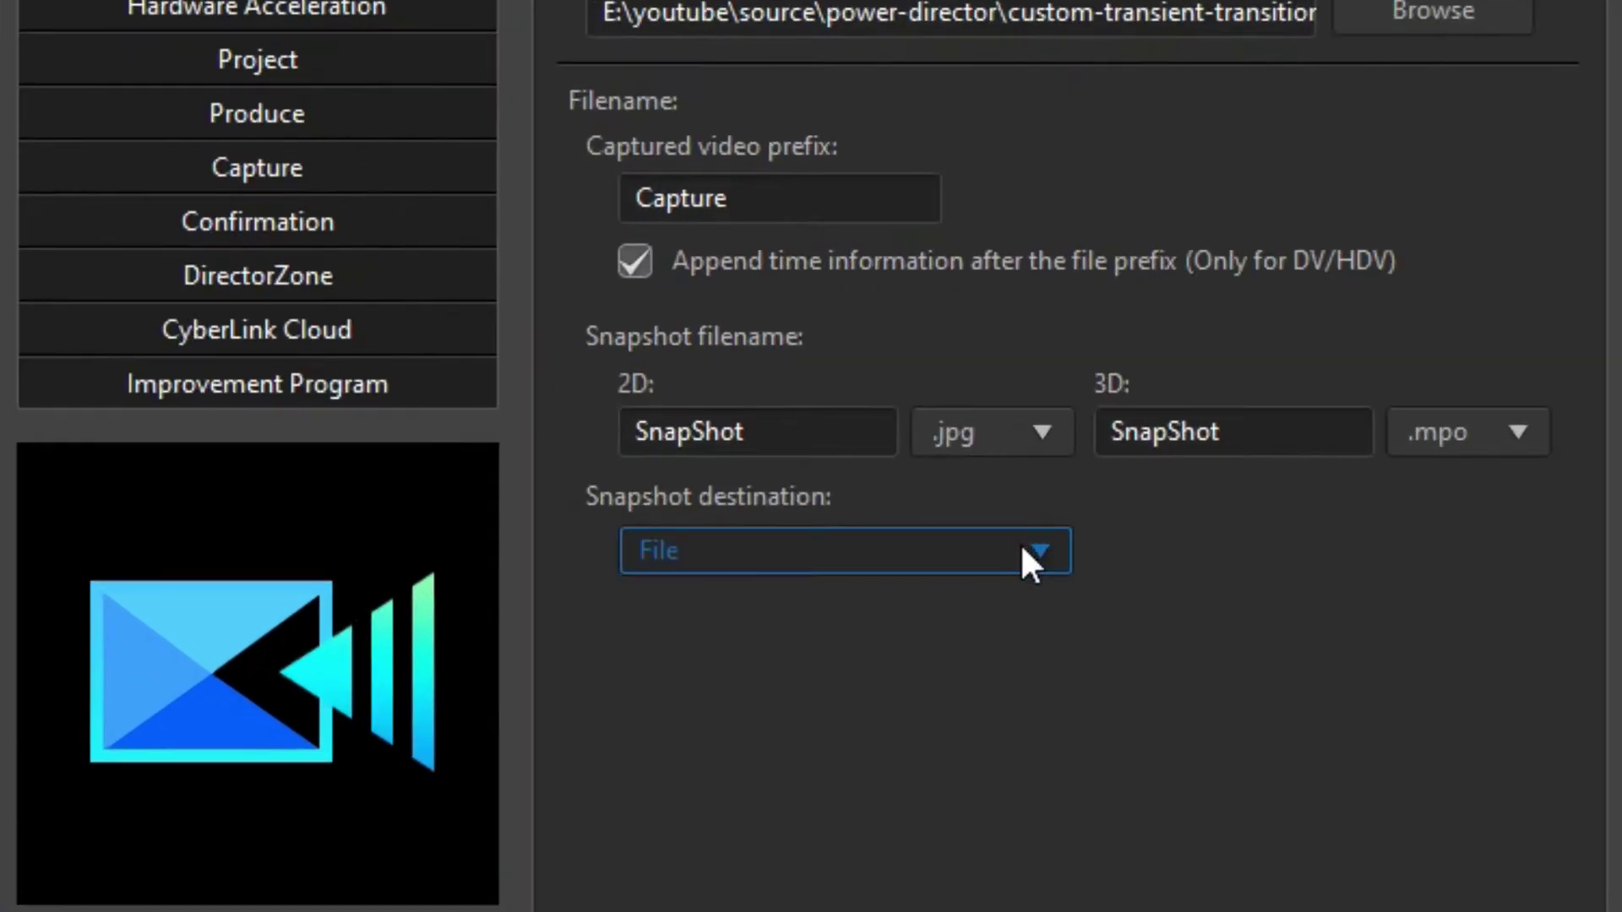
{"action": "left_click", "coordinate": [922, 509]}
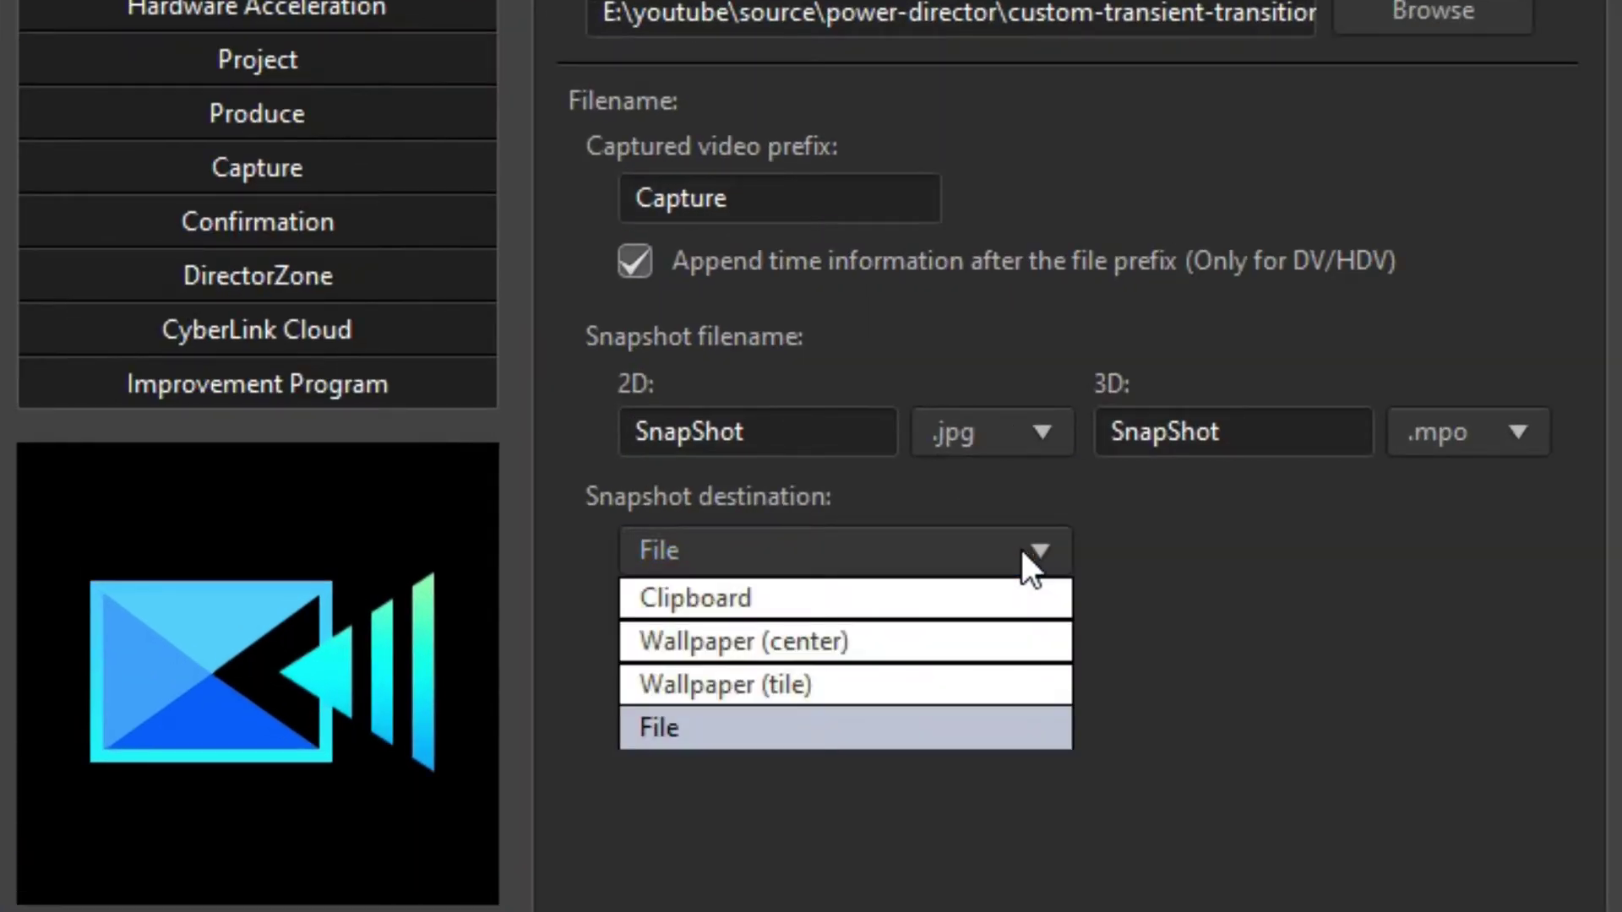
{"action": "left_click", "coordinate": [928, 642]}
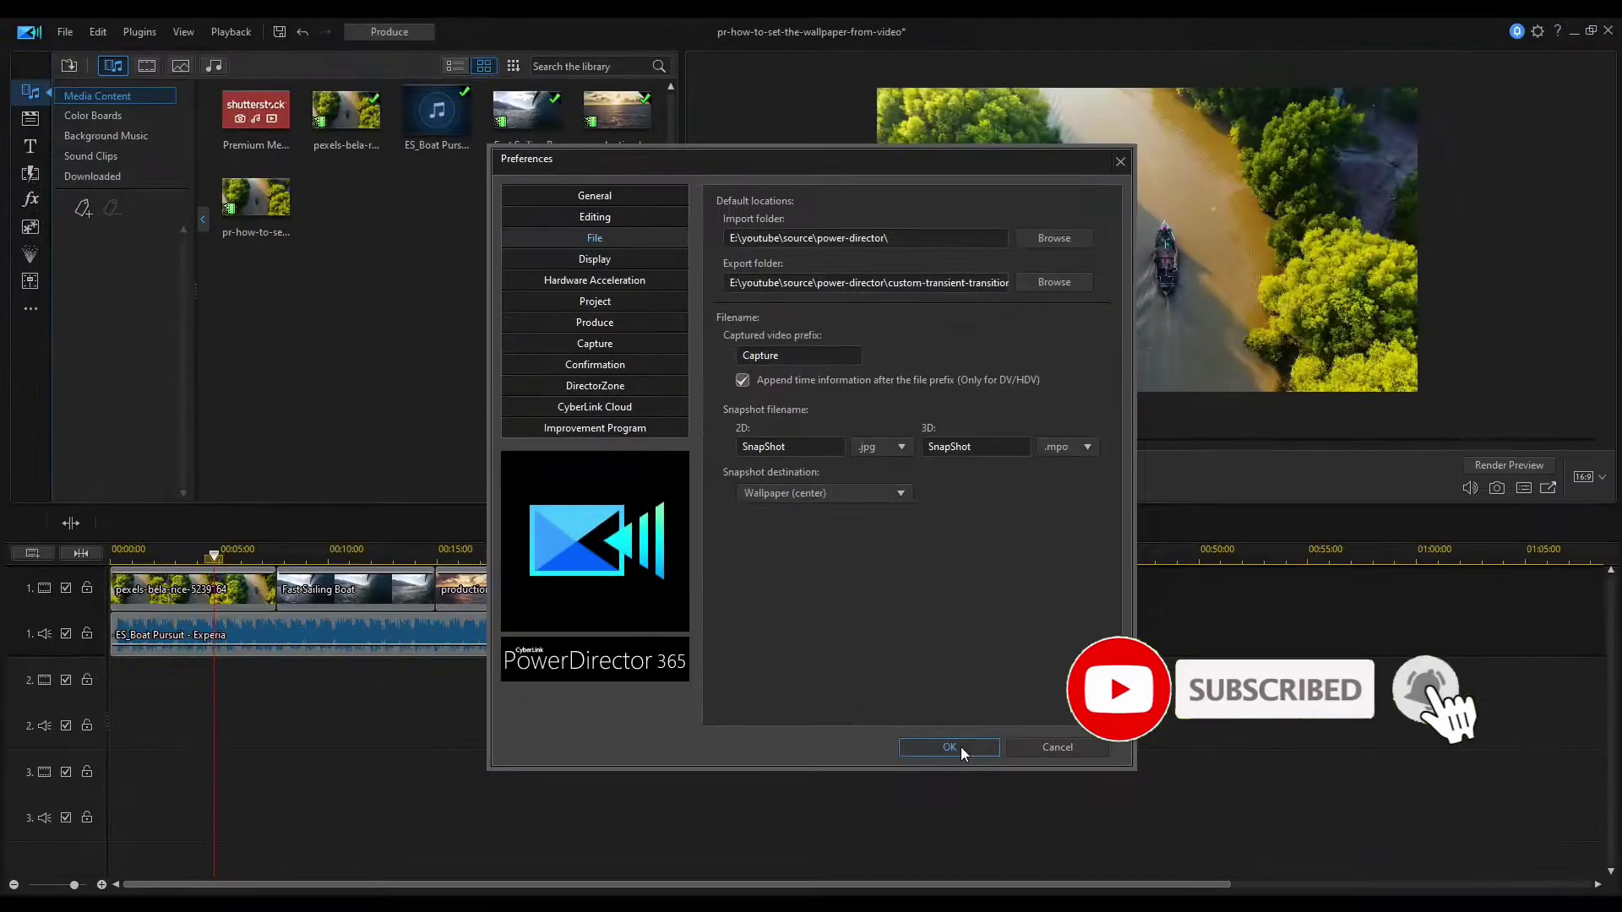
{"action": "left_click", "coordinate": [960, 747]}
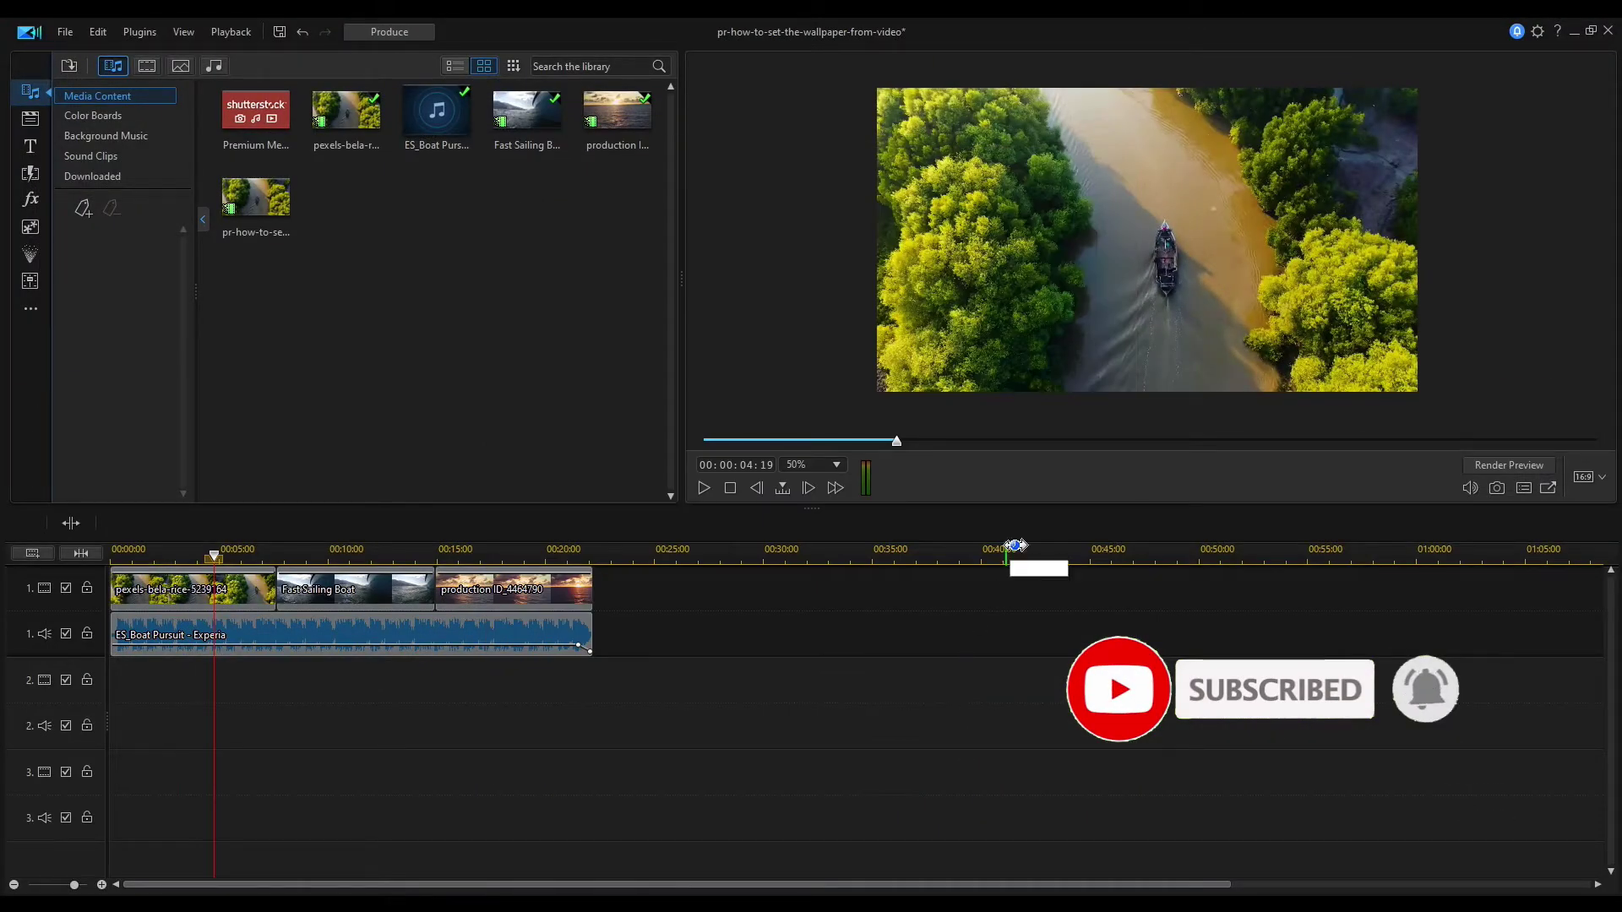
{"action": "left_click", "coordinate": [1491, 493]}
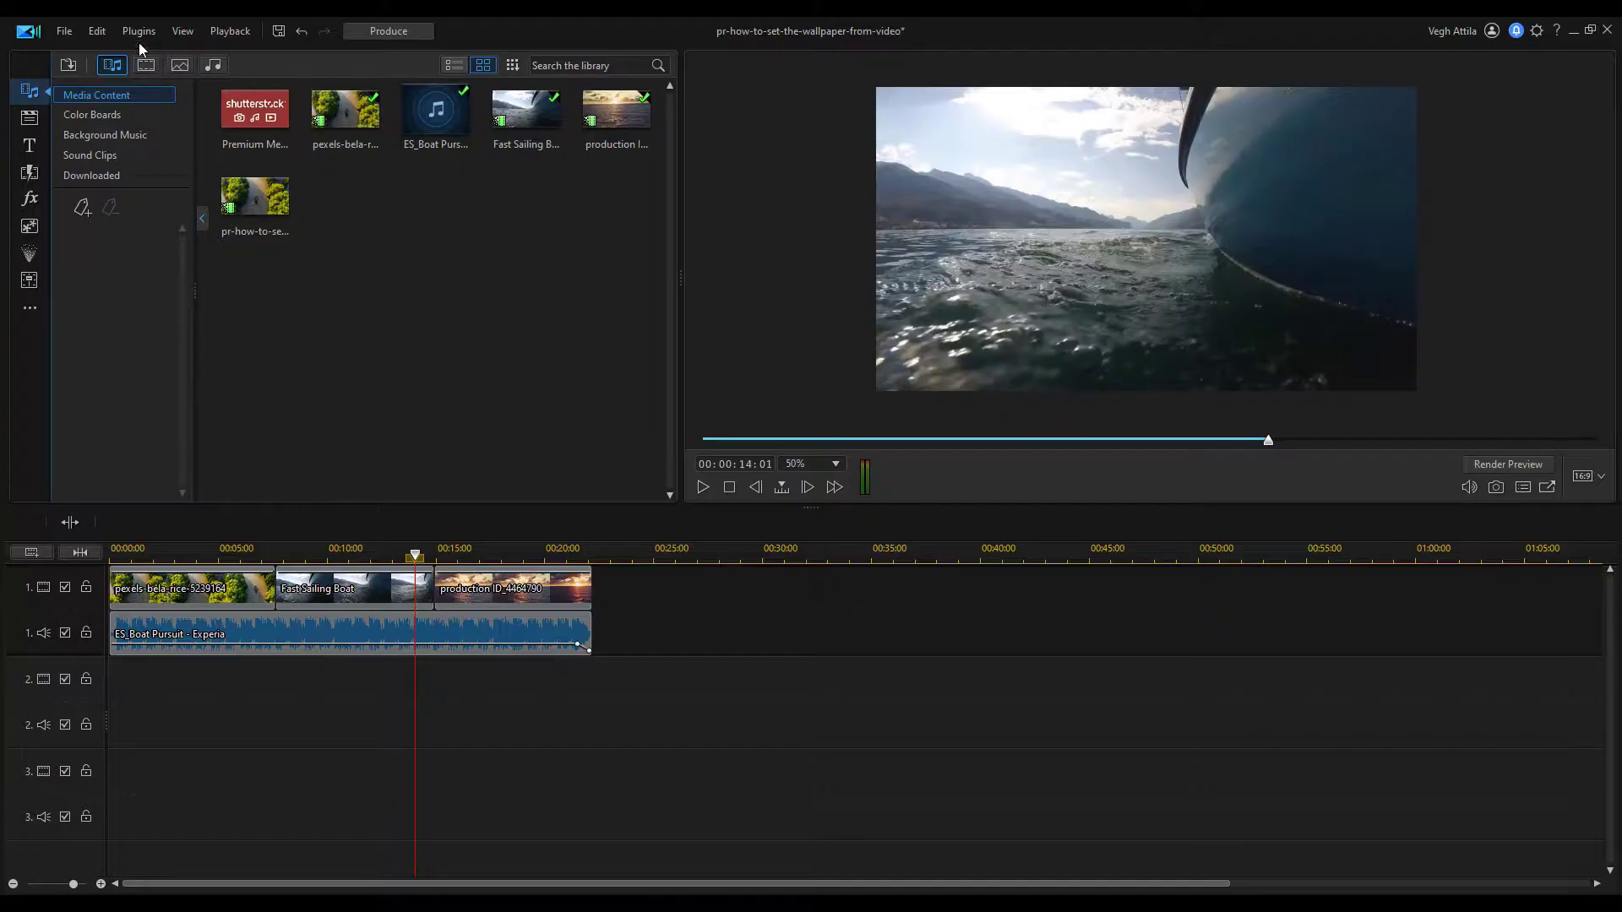
Set the Snapshot destination to Clipboard and cue the sunset clip at 00:00:16:22.
{"action": "left_click", "coordinate": [99, 29]}
{"action": "left_click", "coordinate": [134, 384]}
{"action": "left_click", "coordinate": [616, 238]}
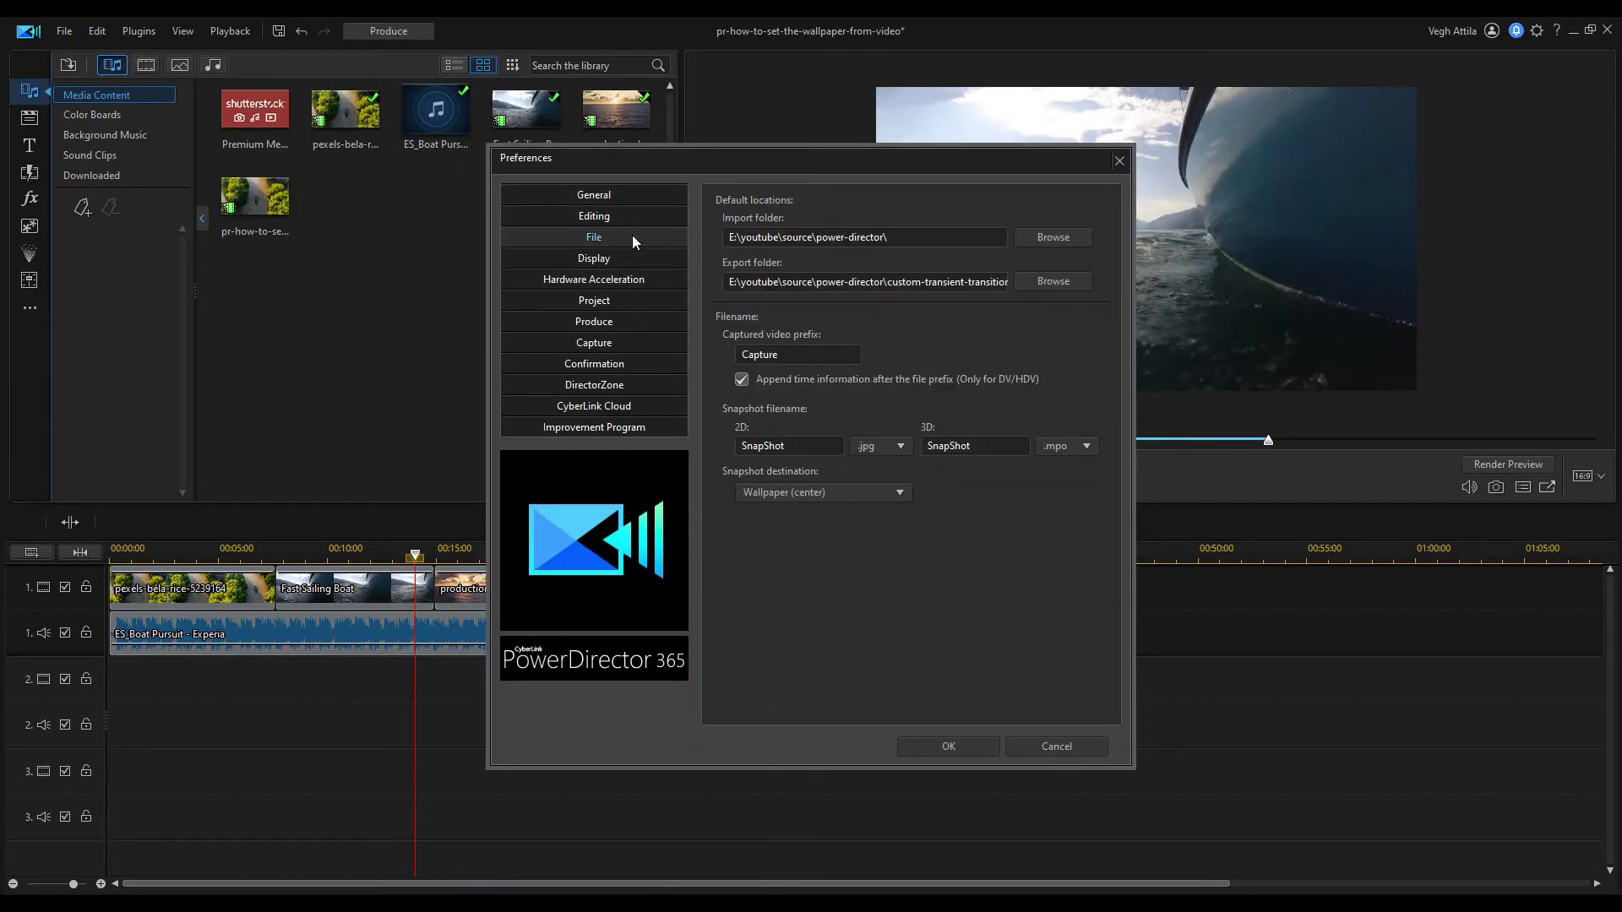
{"action": "left_click", "coordinate": [870, 494]}
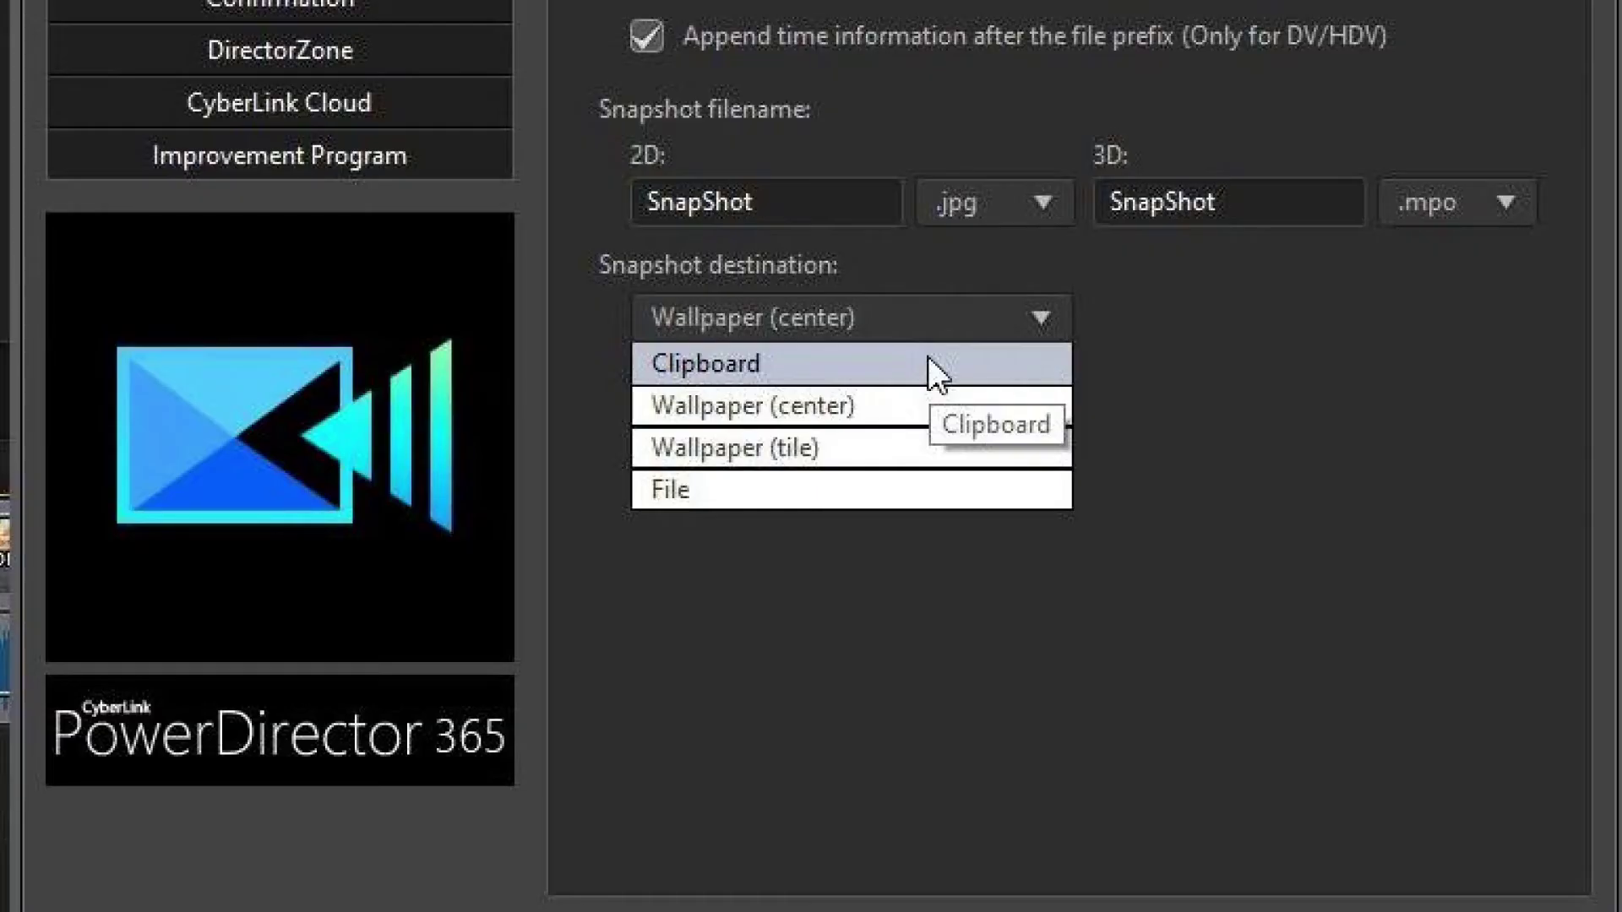
{"action": "left_click", "coordinate": [928, 361]}
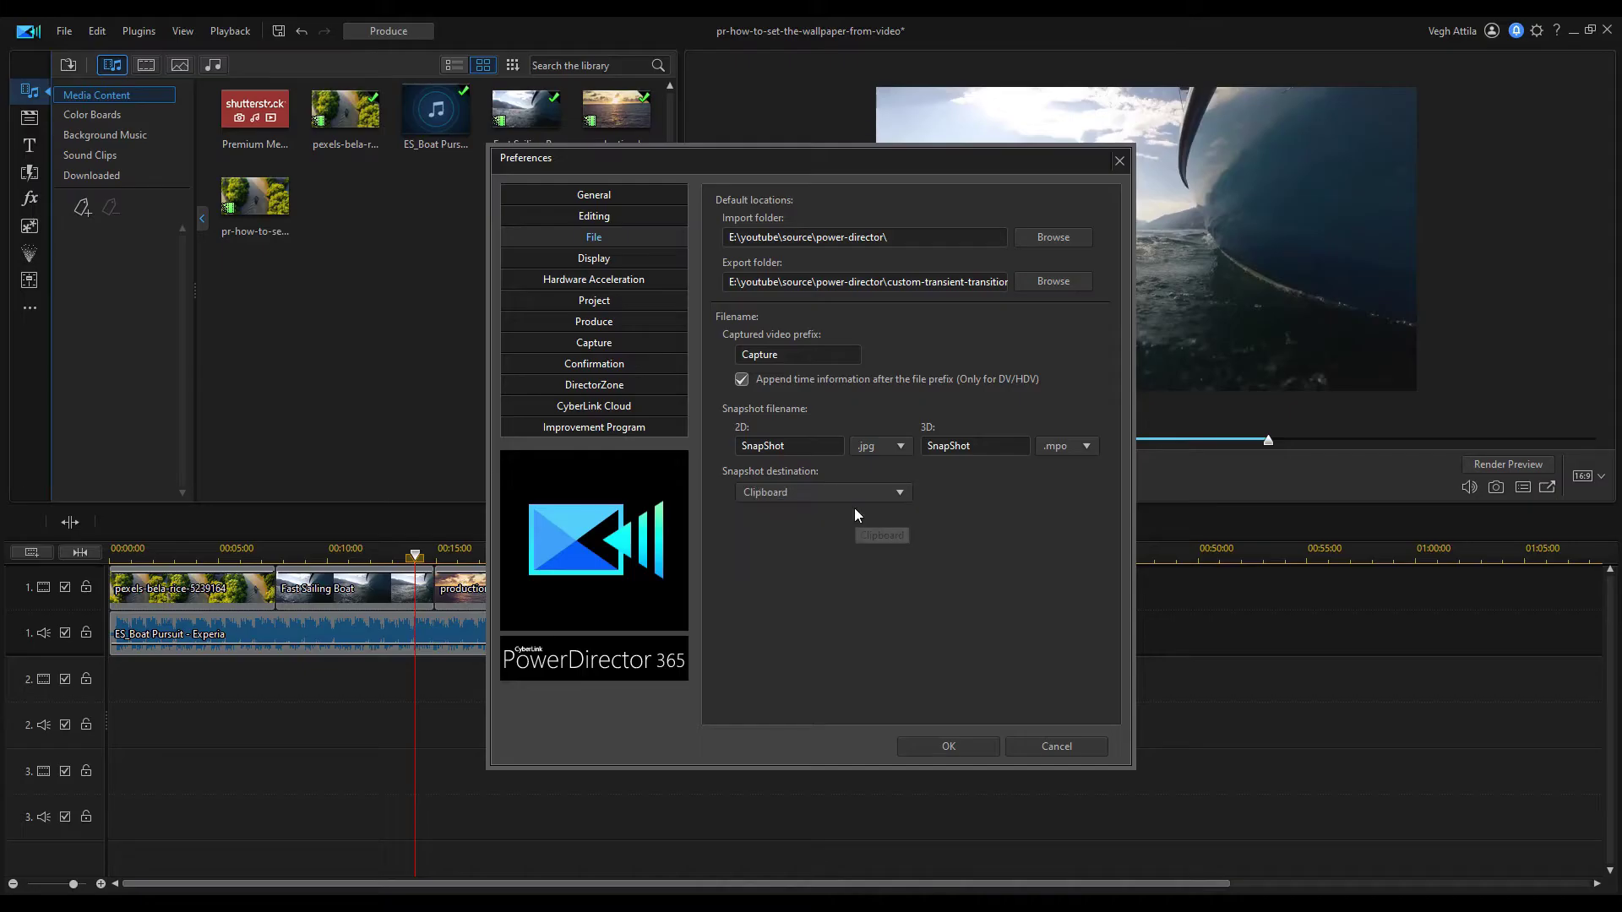
{"action": "left_click", "coordinate": [950, 746]}
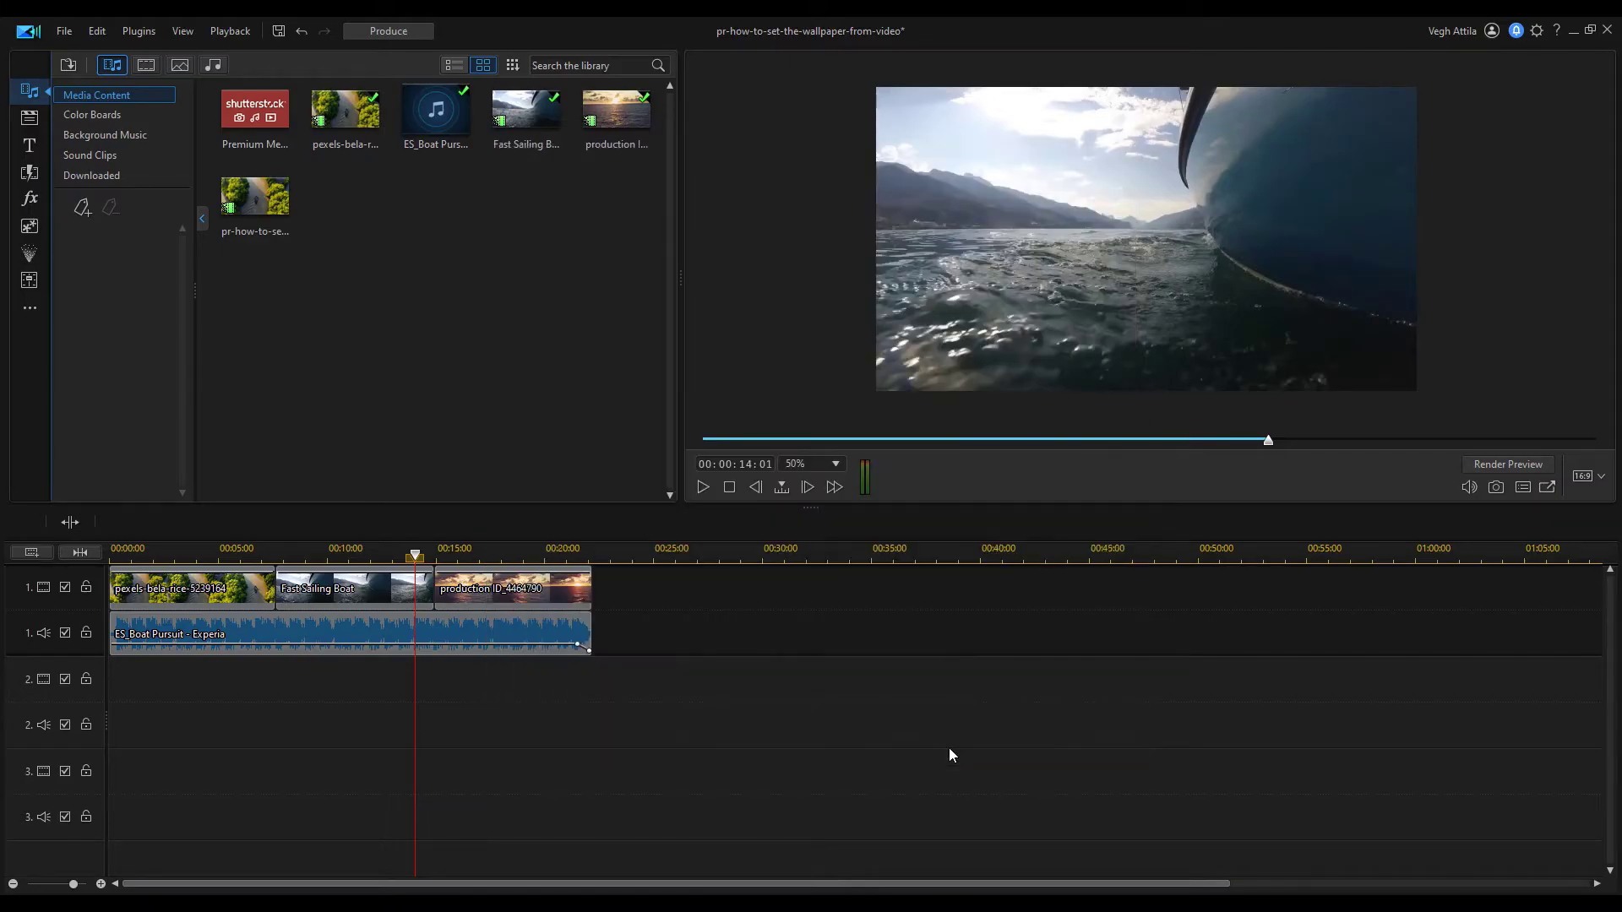
{"action": "left_click", "coordinate": [477, 554]}
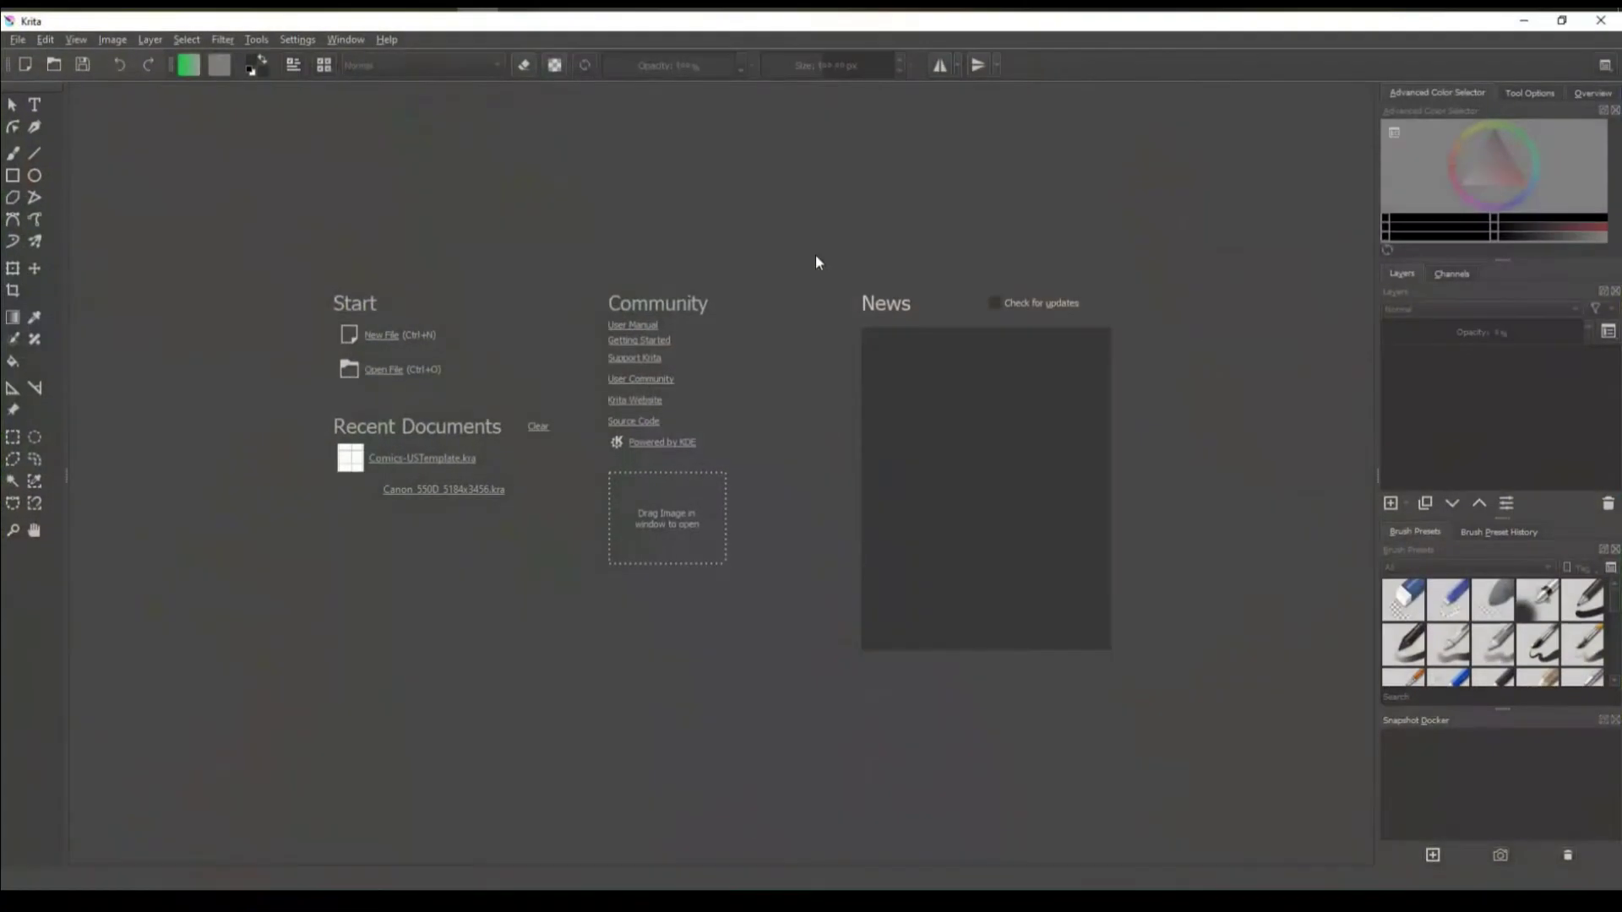
Build a new Krita document from the clipboard image, accepting the missing colour profile.
{"action": "left_click", "coordinate": [19, 39]}
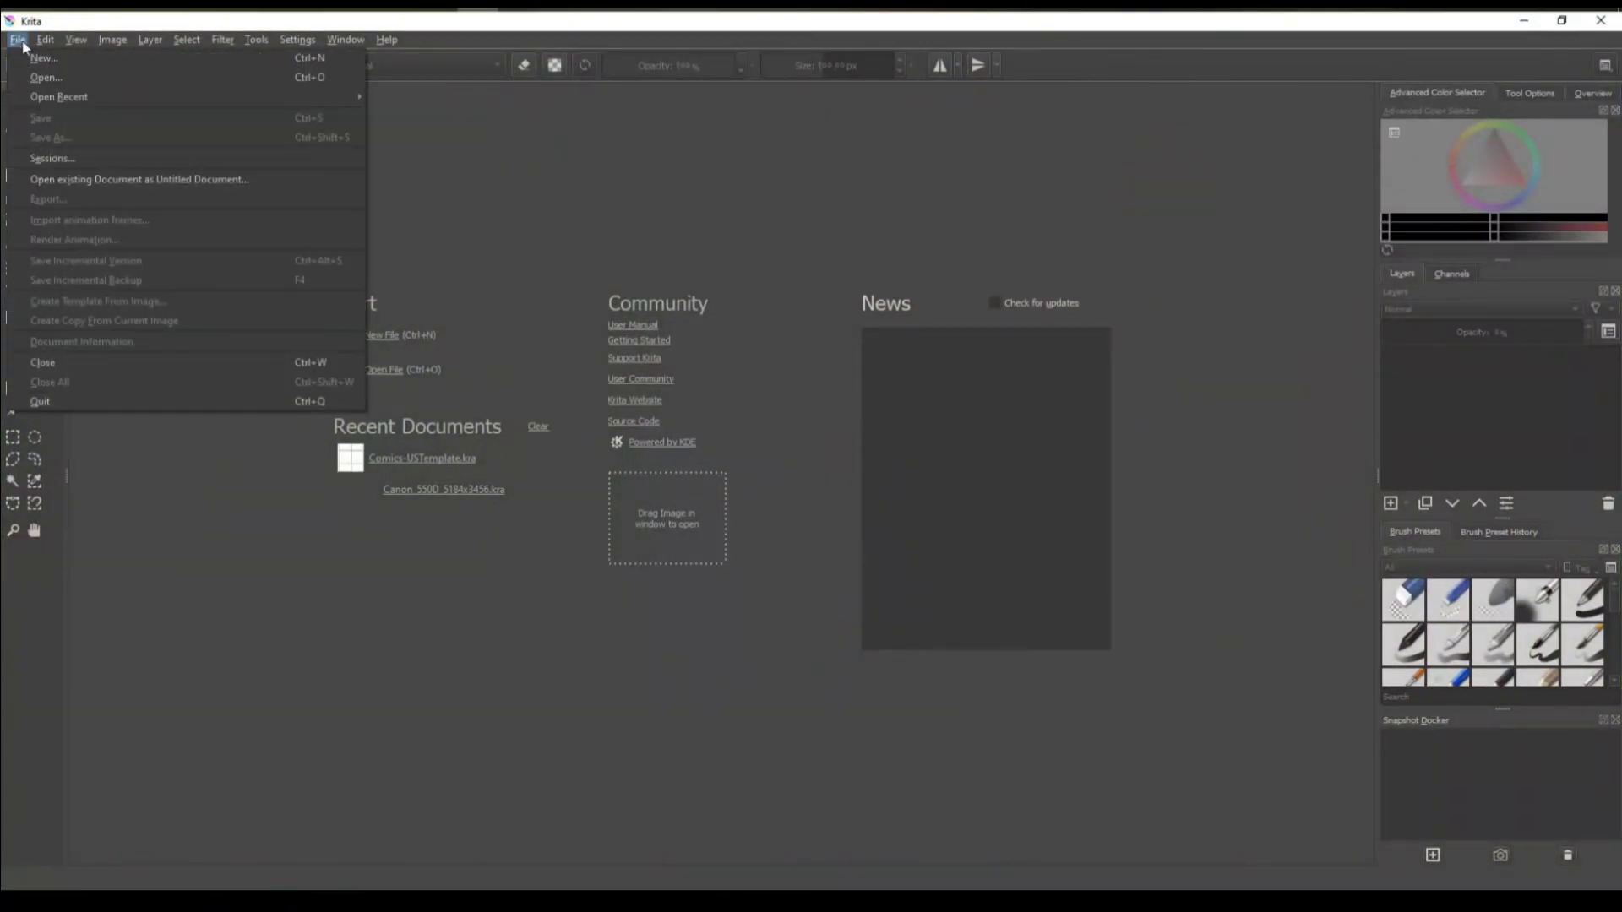
{"action": "left_click", "coordinate": [34, 54]}
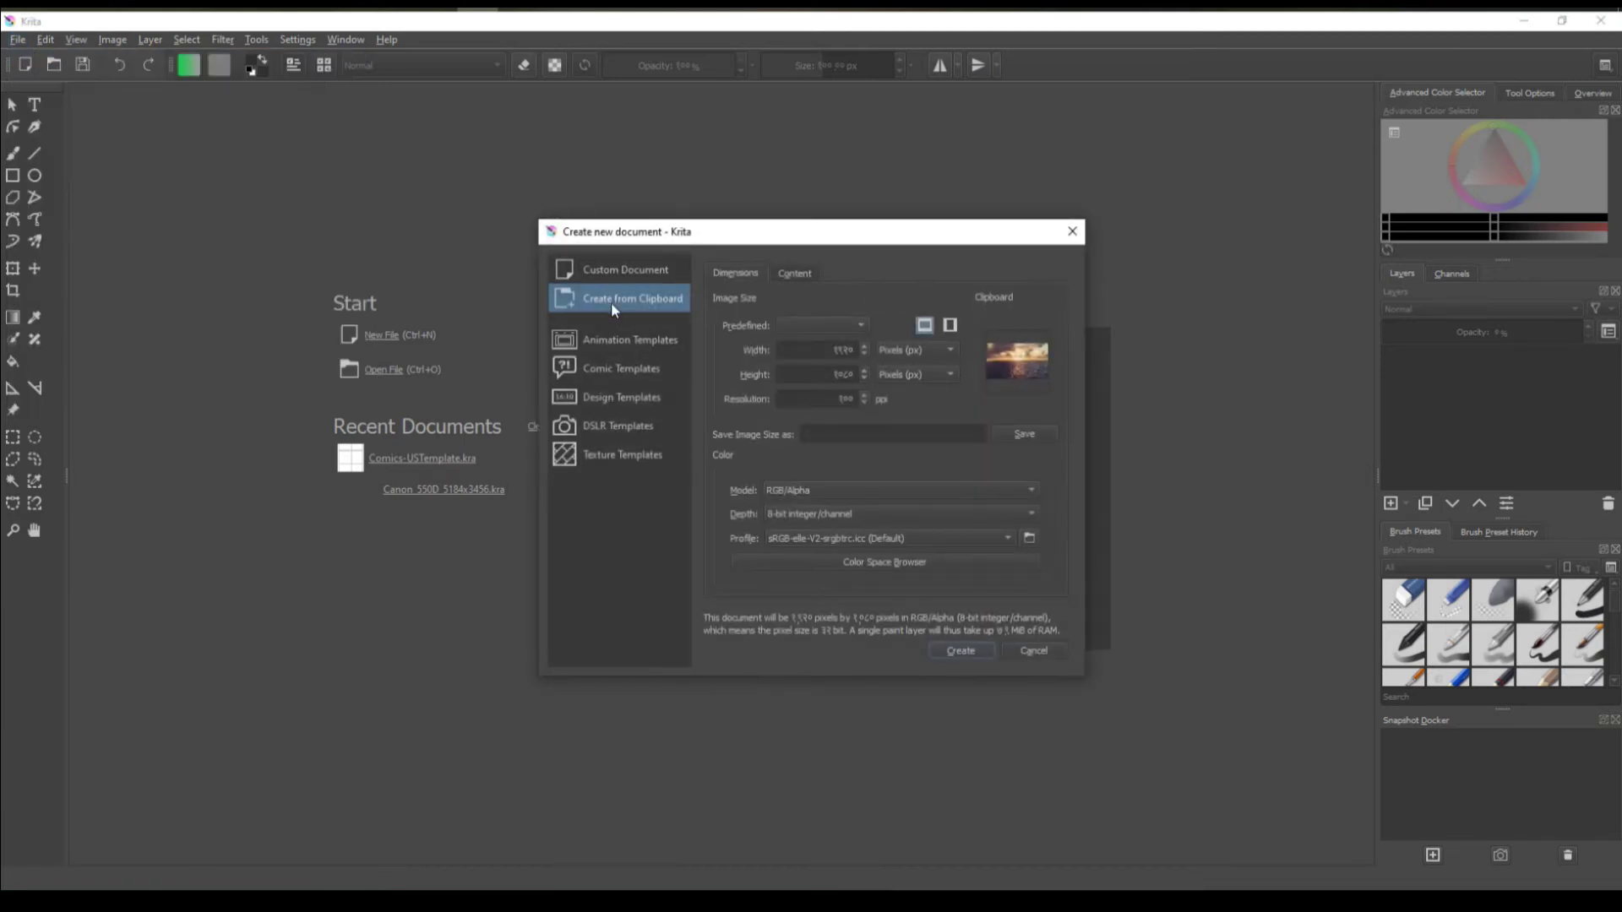
{"action": "left_click", "coordinate": [959, 650]}
{"action": "left_click", "coordinate": [823, 526]}
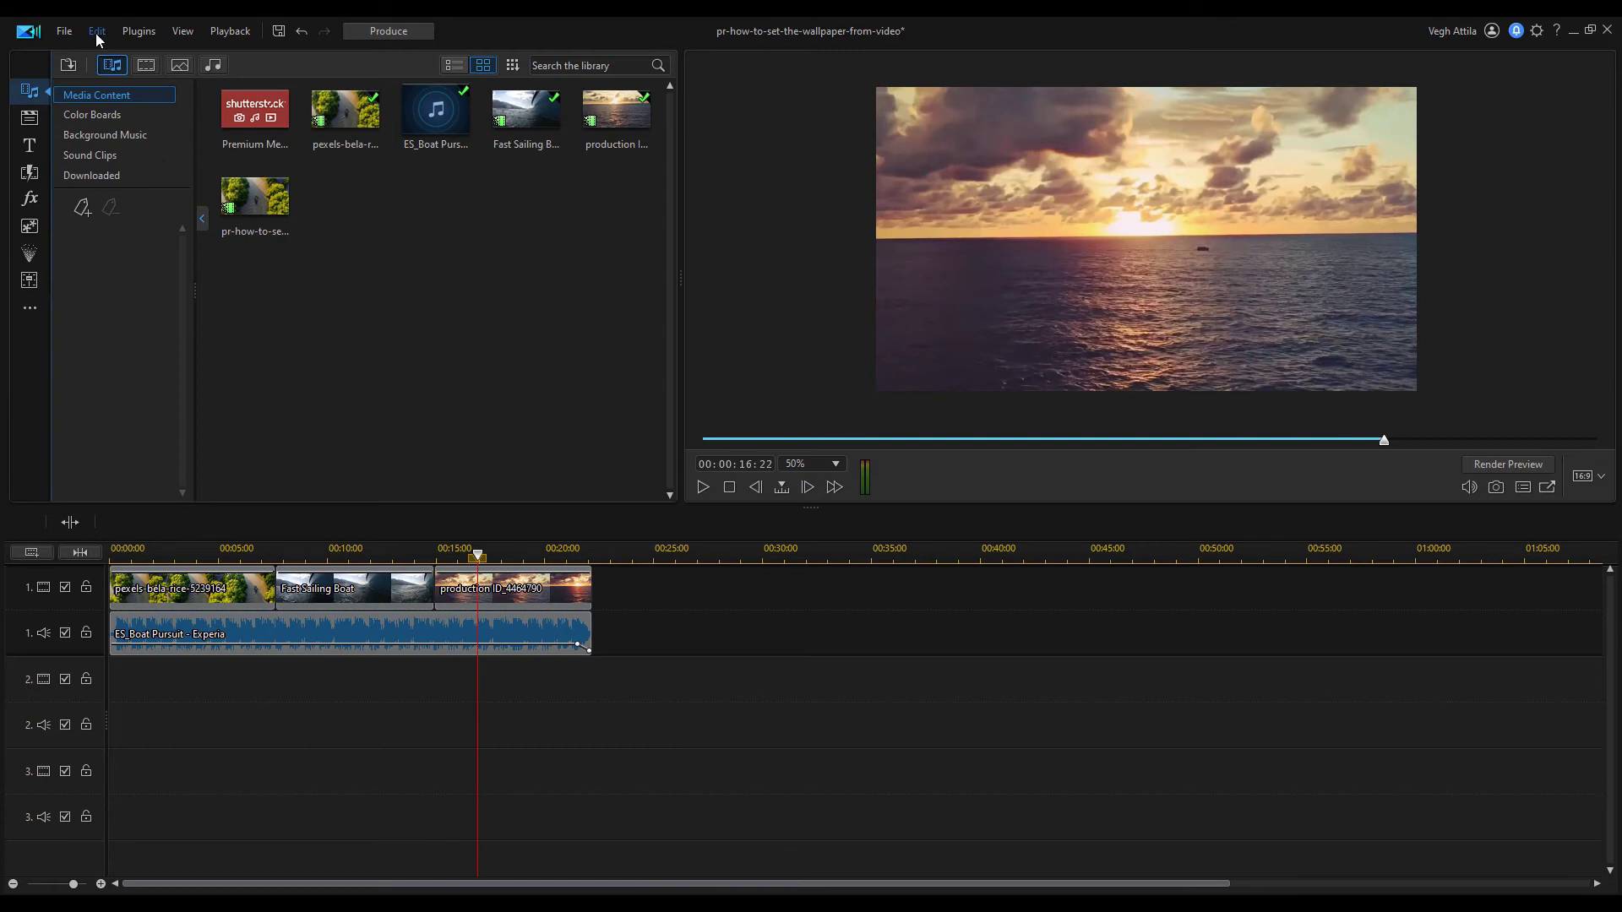
Change the Snapshot destination under Preferences > File from Clipboard back to File.
{"action": "left_click", "coordinate": [96, 30]}
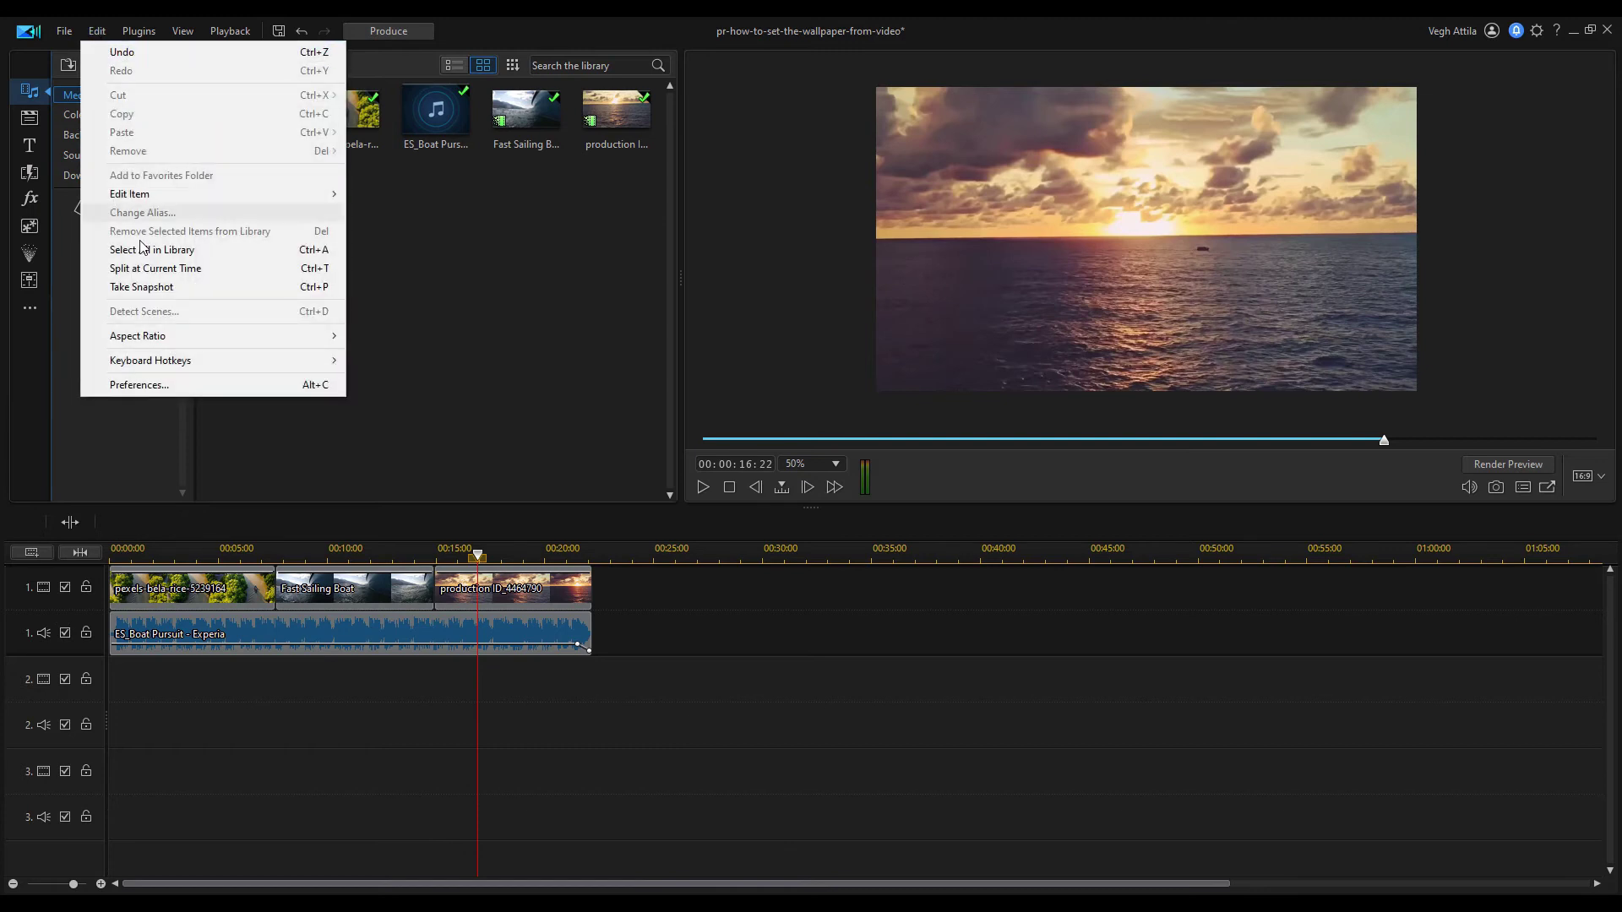
{"action": "left_click", "coordinate": [127, 387]}
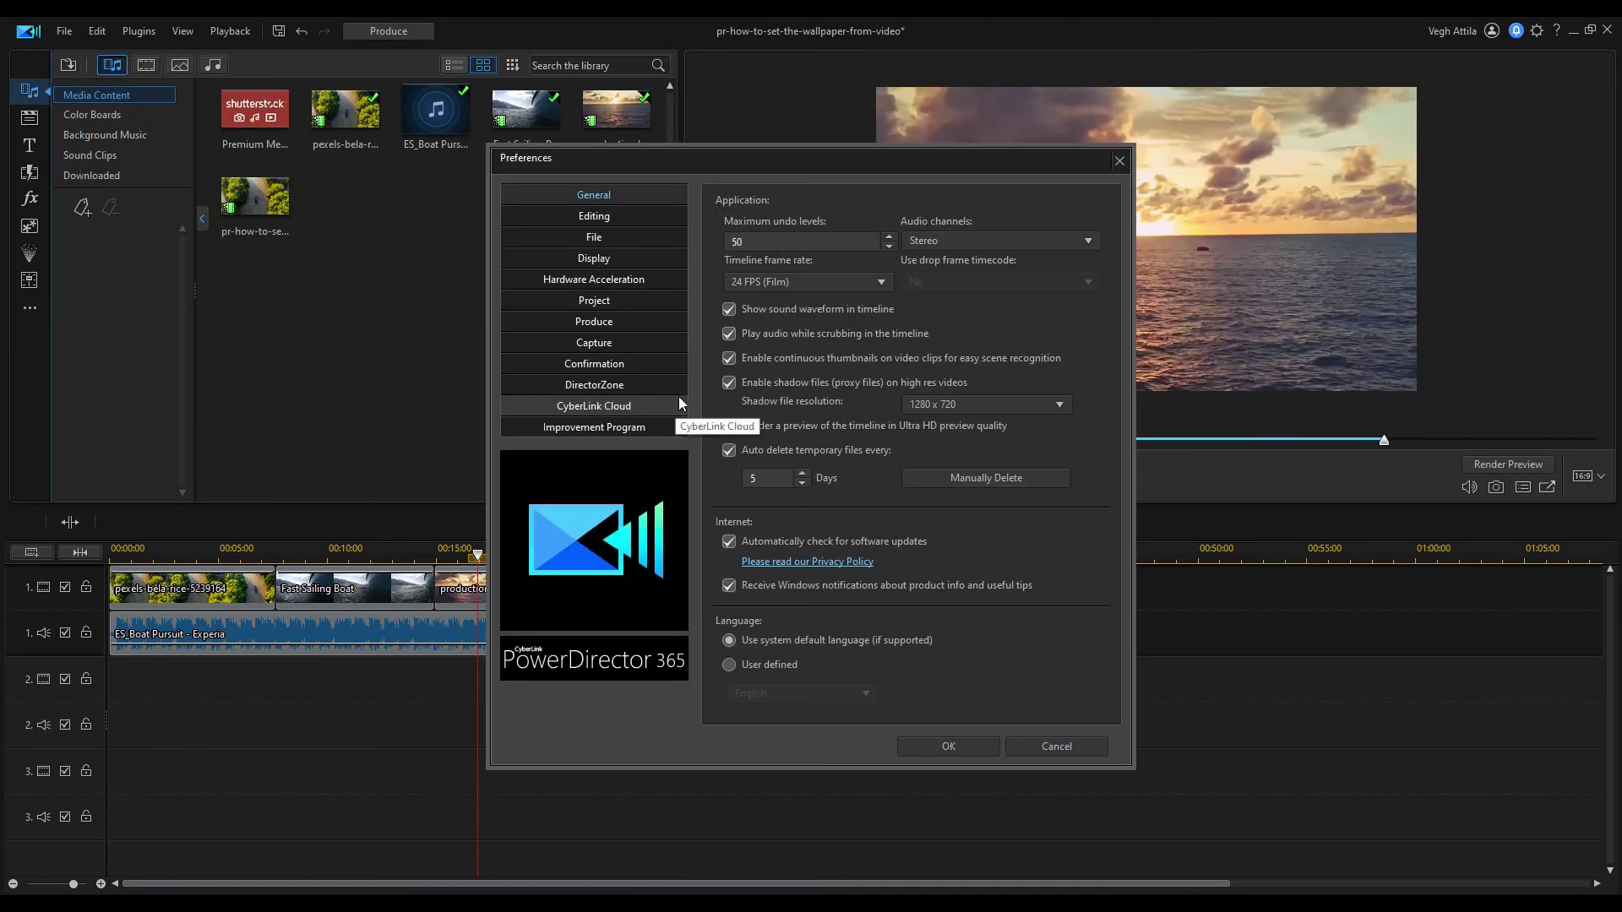
{"action": "left_click", "coordinate": [663, 239]}
{"action": "left_click", "coordinate": [830, 497]}
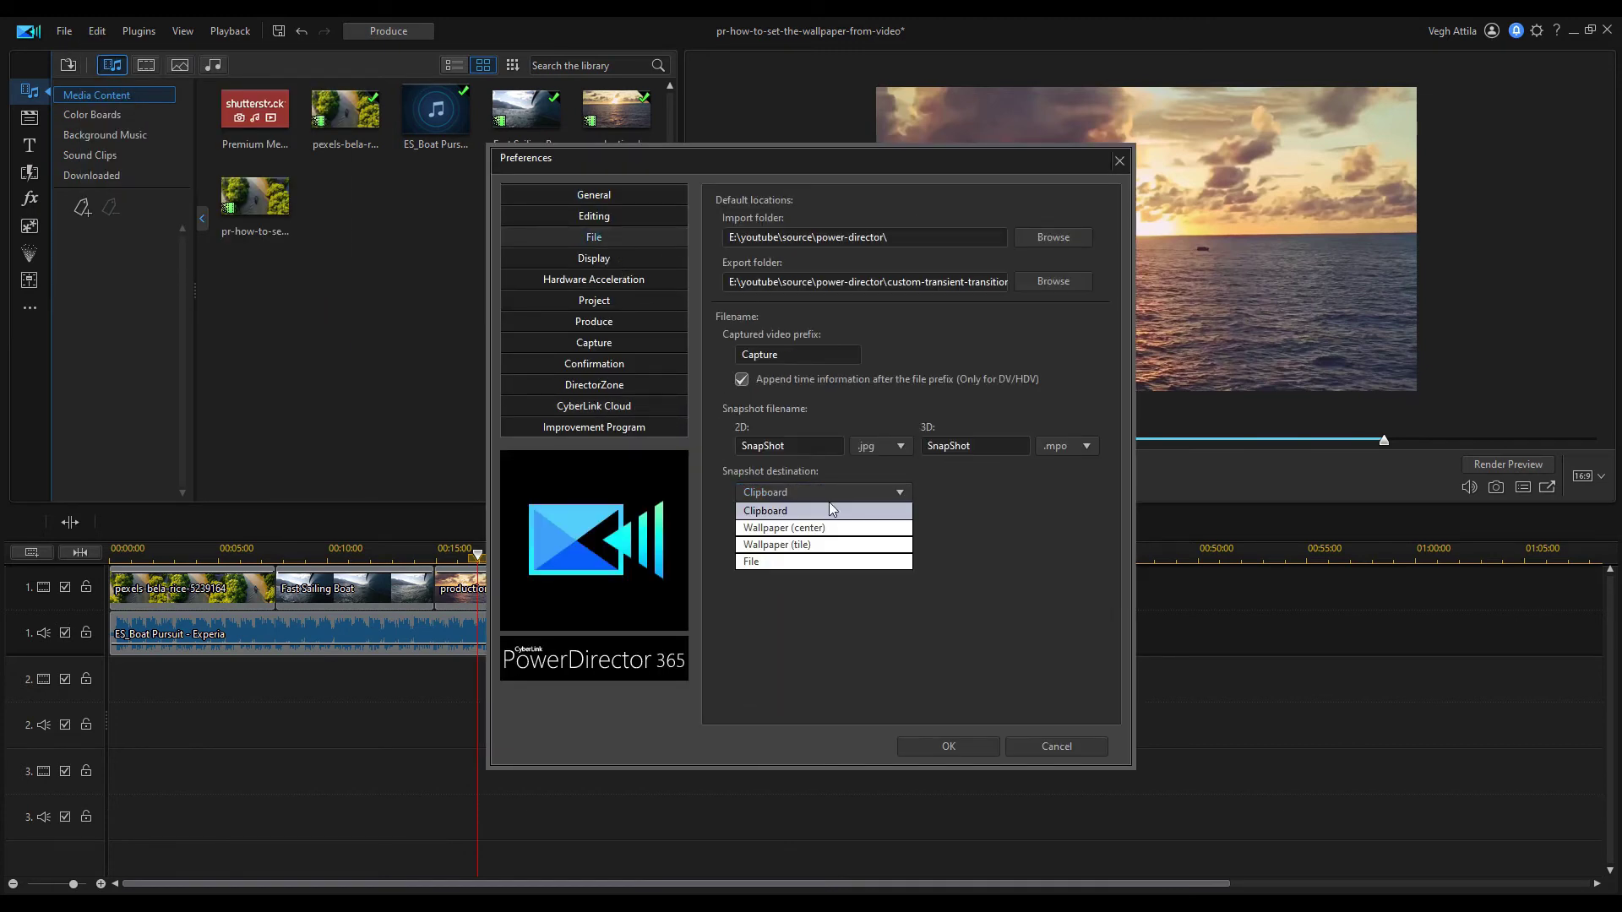
{"action": "left_click", "coordinate": [814, 559]}
{"action": "left_click", "coordinate": [965, 746]}
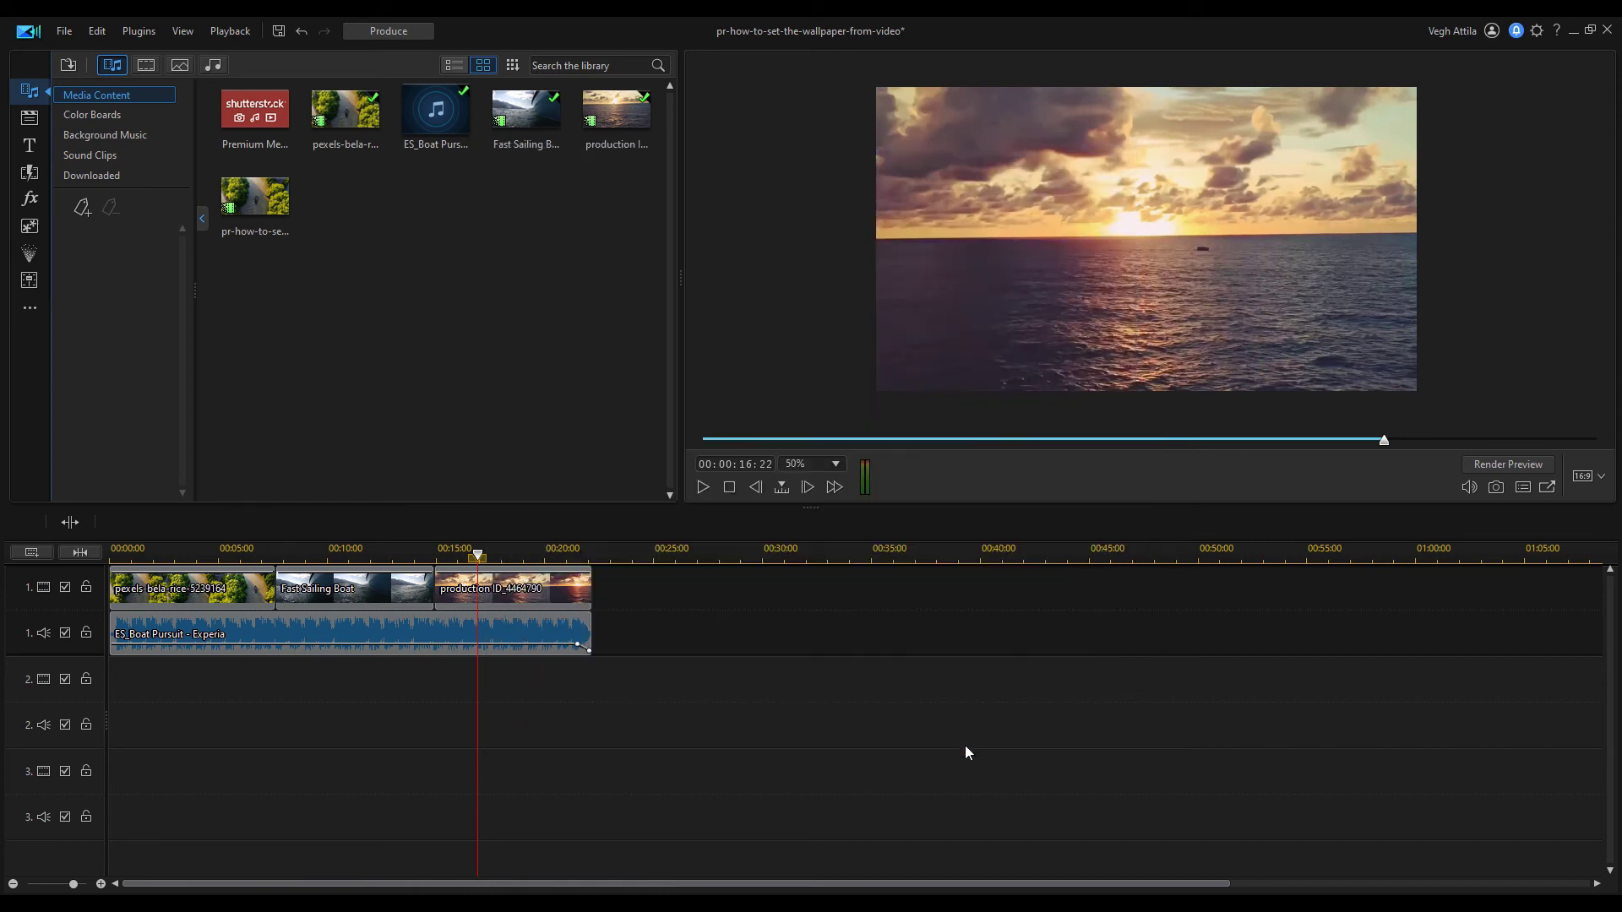